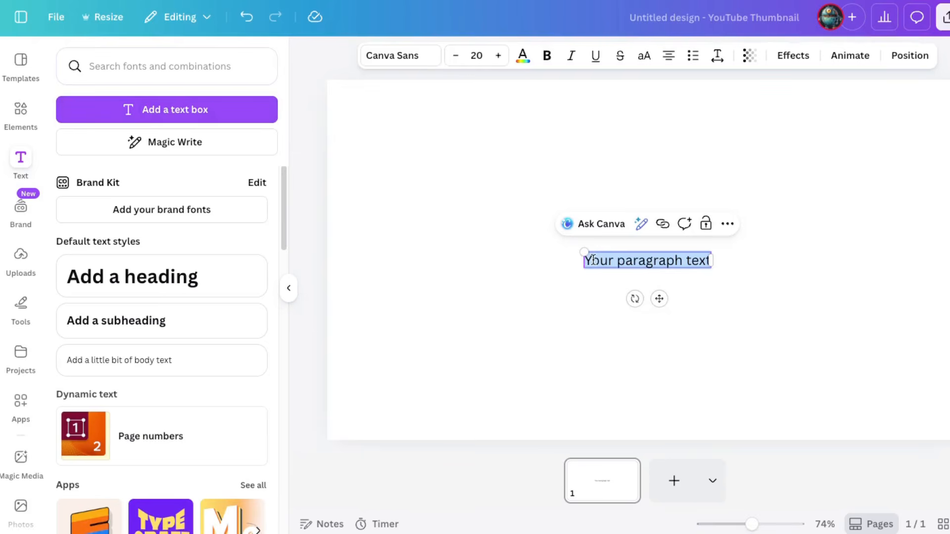
Enter "Happy Easter" in the text box, enlarge it to about size 87, and move it toward the page centre.
type("Happy Easter")
left_click_drag(604, 251, 316, 199)
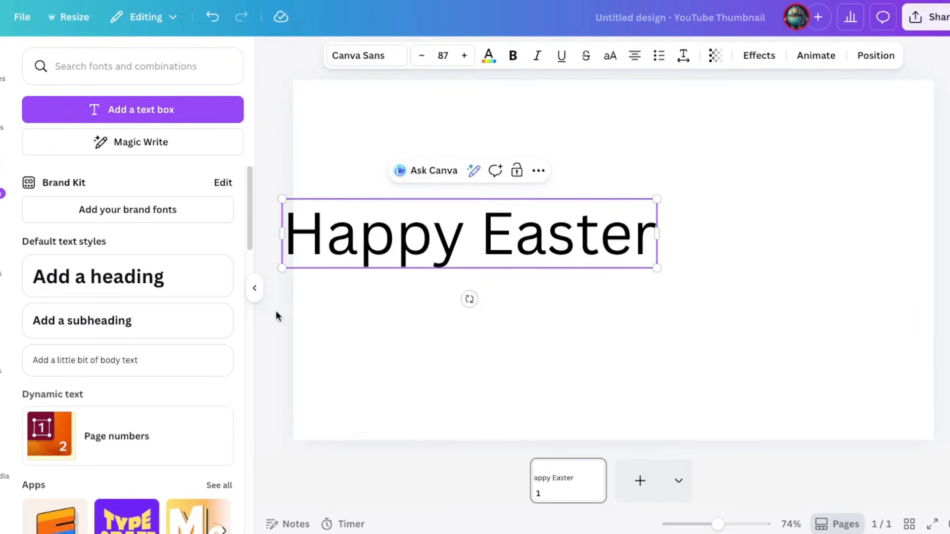
left_click_drag(511, 250, 628, 249)
Set the "Happy Easter" text to the Fredoka font and enlarge it to about size 141, nearly spanning the page width.
left_click(400, 54)
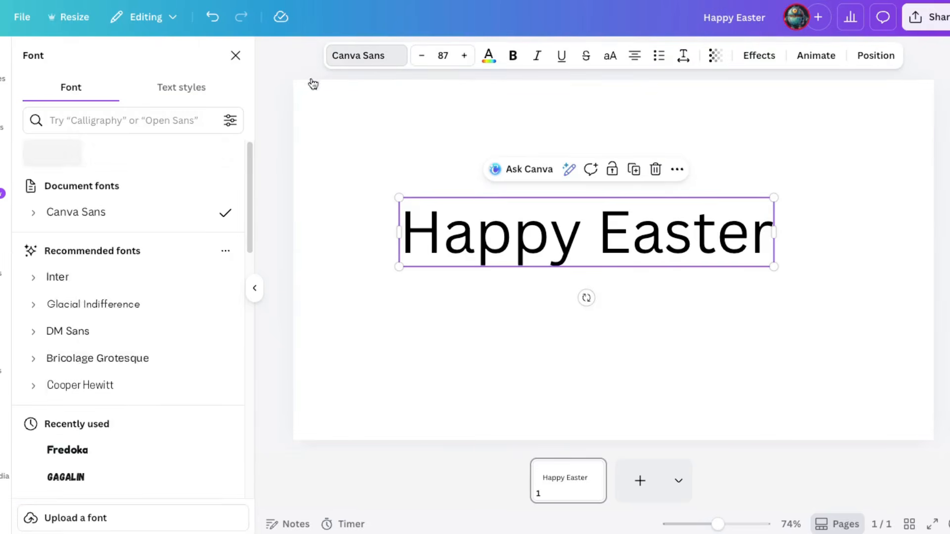
left_click(68, 451)
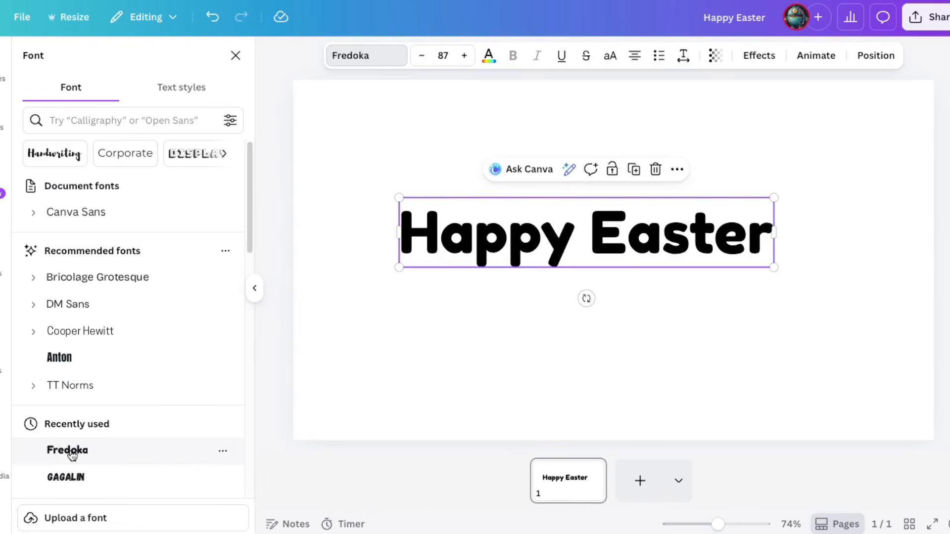
left_click_drag(399, 196, 317, 158)
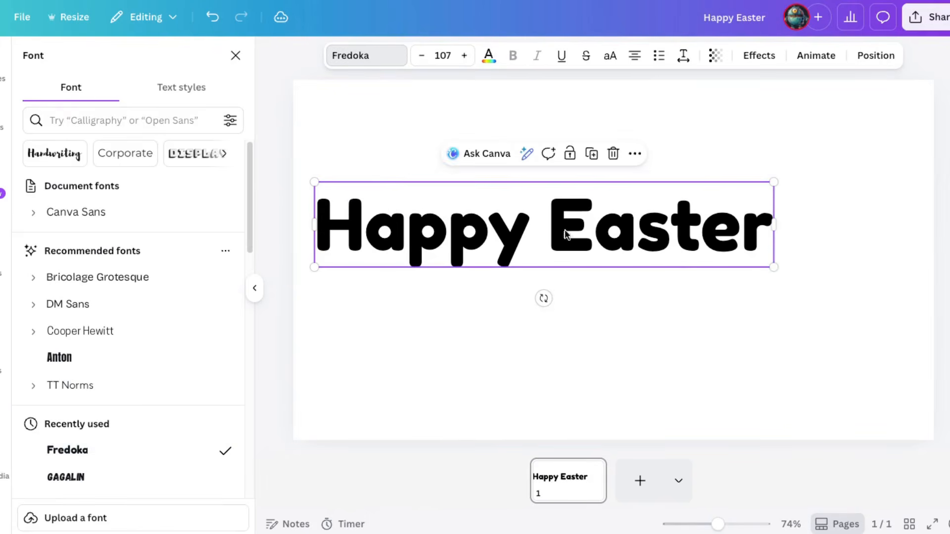
left_click_drag(775, 268, 918, 335)
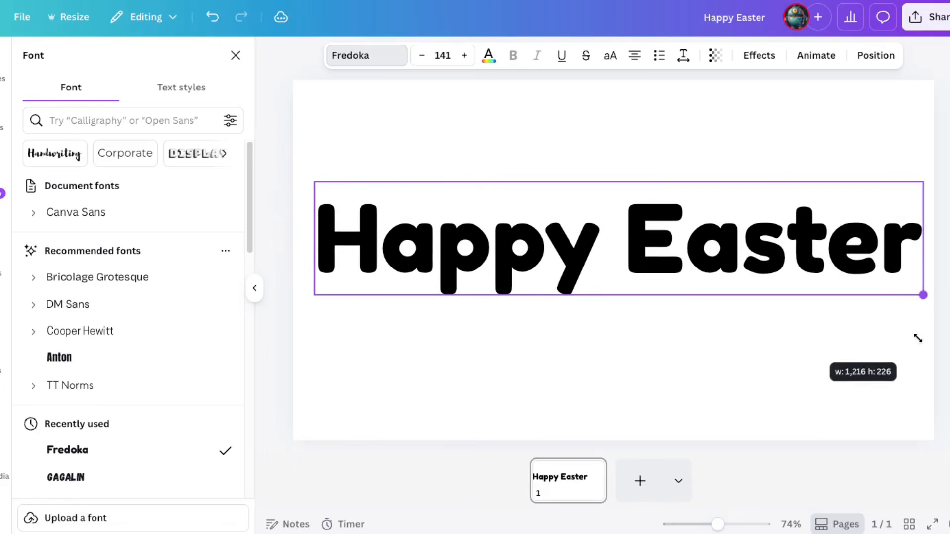
Colour the whole "Happy Easter" text periwinkle blue from the default solid colours.
triple_click(743, 259)
left_click(487, 60)
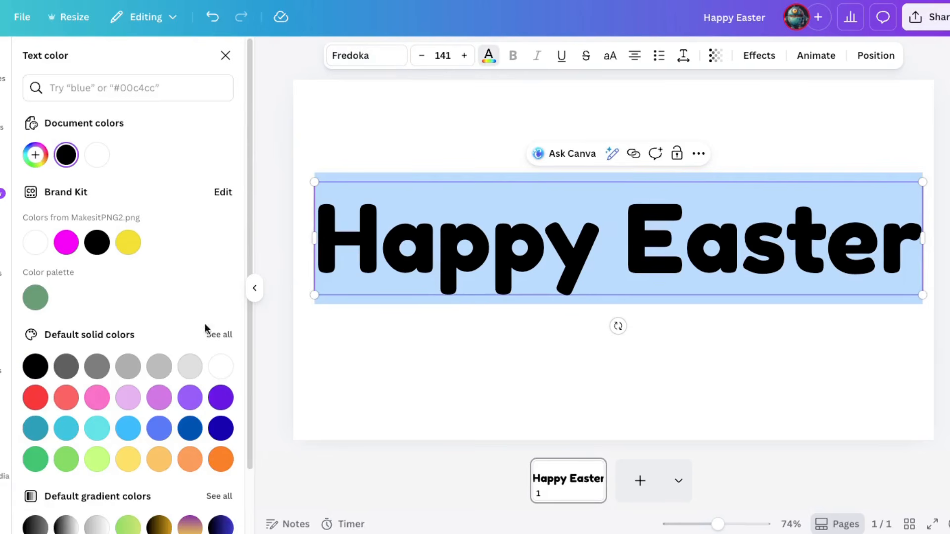
left_click(164, 431)
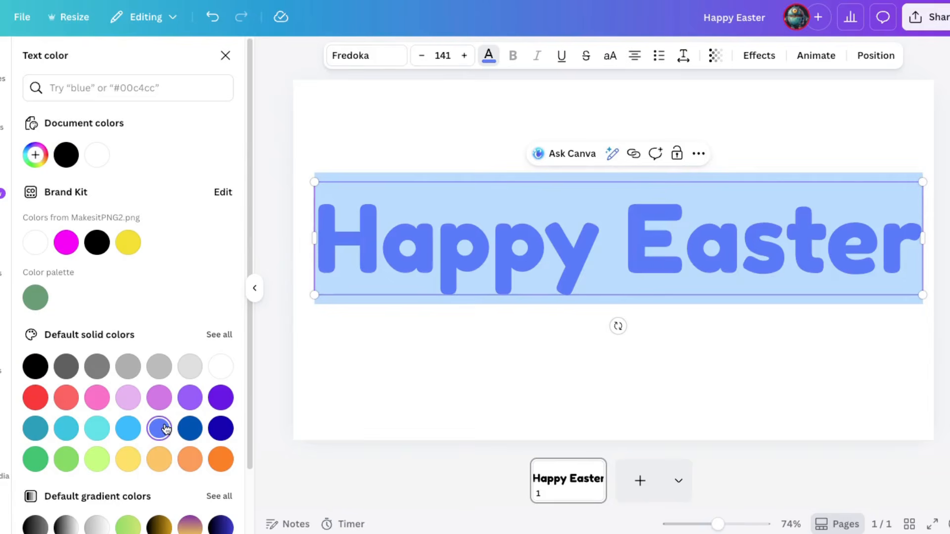
left_click(272, 190)
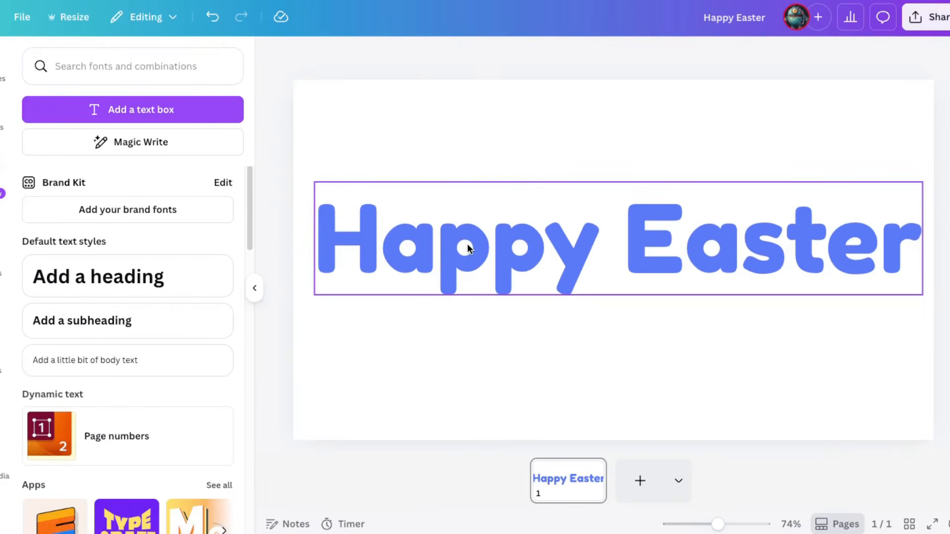
Duplicate the "Happy Easter" text and place the copy directly below the original.
right_click(515, 246)
left_click(564, 263)
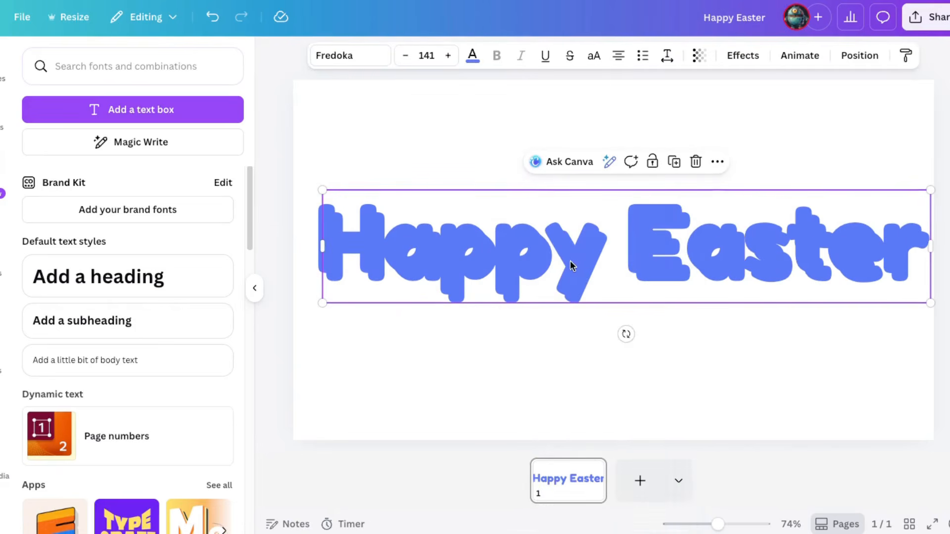
left_click_drag(534, 262, 529, 254)
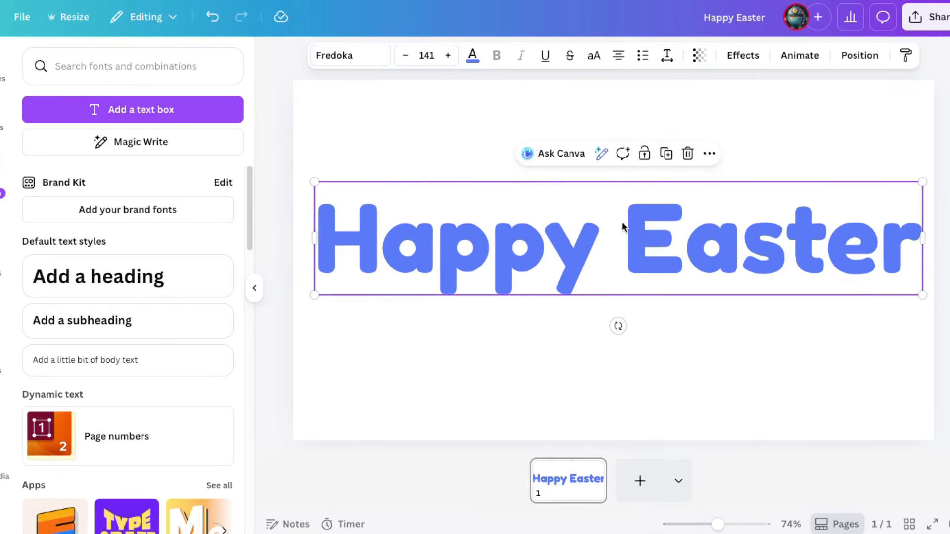
left_click_drag(622, 222, 559, 334)
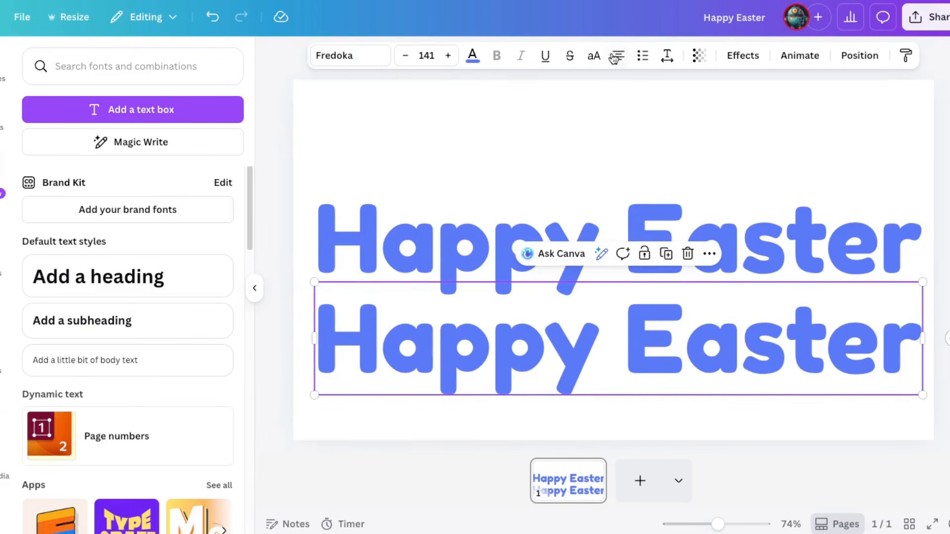
Apply the Hollow effect to the lower "Happy Easter" copy and colour its outline black.
left_click(750, 56)
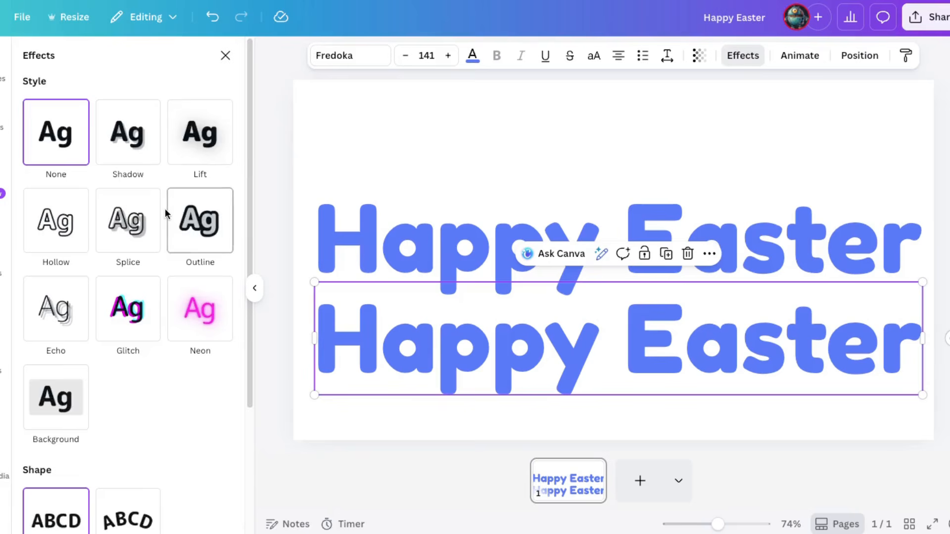
left_click(62, 223)
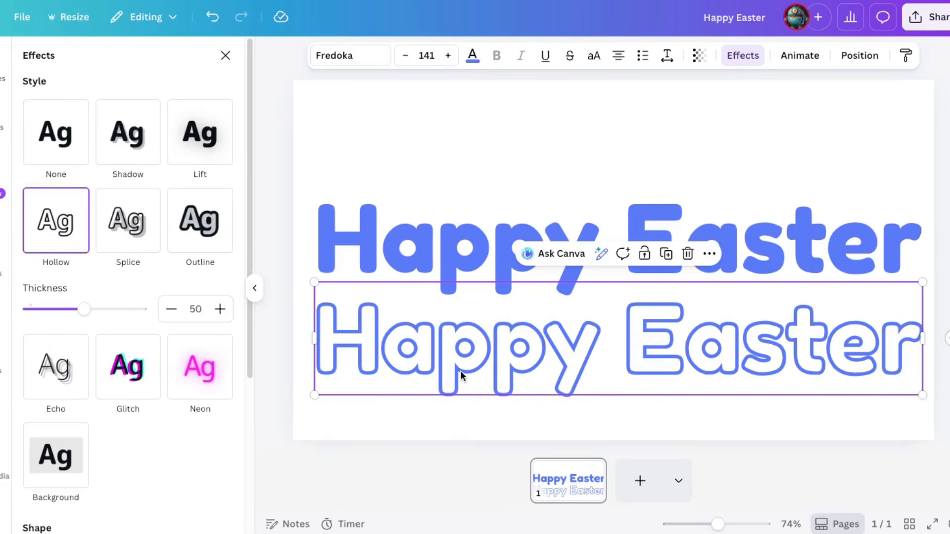
mouse_move(461, 371)
left_mouse_down()
mouse_move(450, 292)
mouse_move(458, 280)
mouse_move(455, 366)
left_mouse_up()
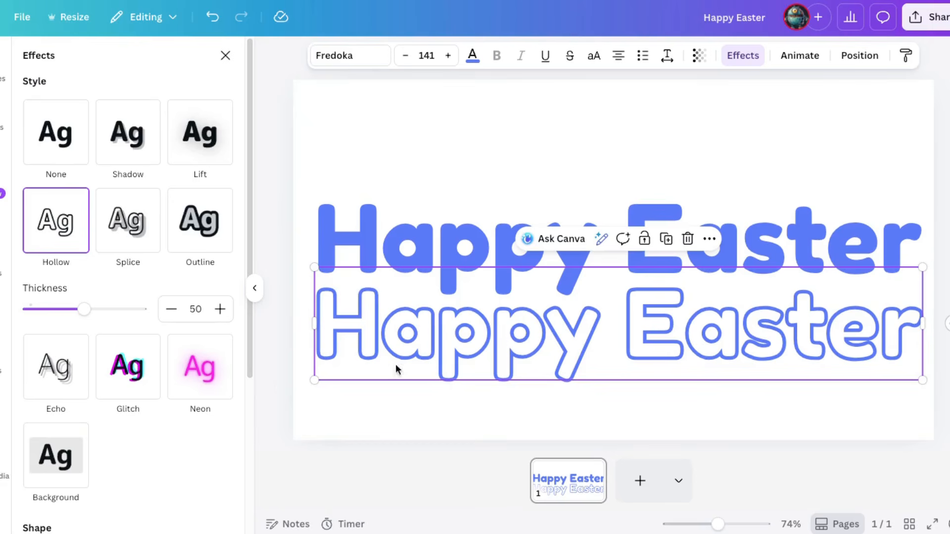
left_click(473, 59)
left_click(97, 248)
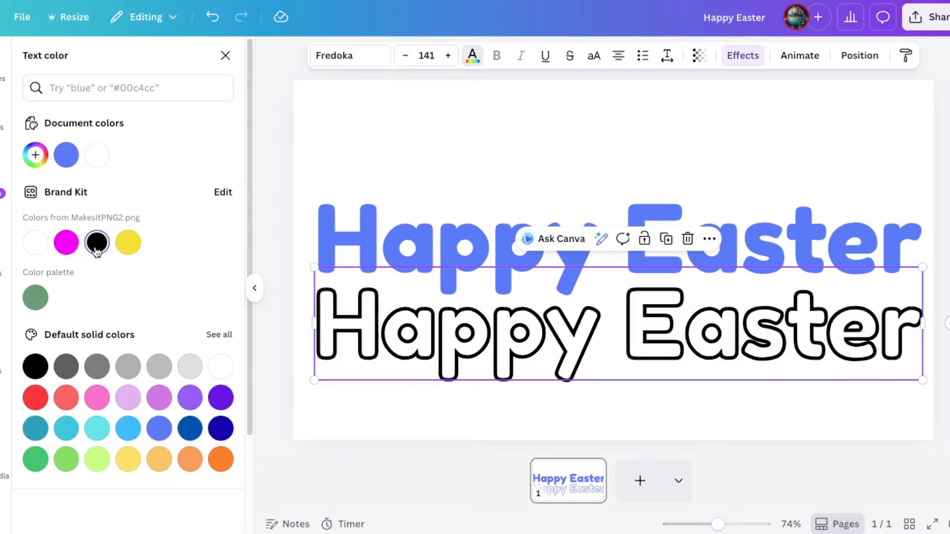
Align the black hollow text exactly over the solid text so it forms an outline, and clear the selection.
left_click_drag(448, 372, 449, 286)
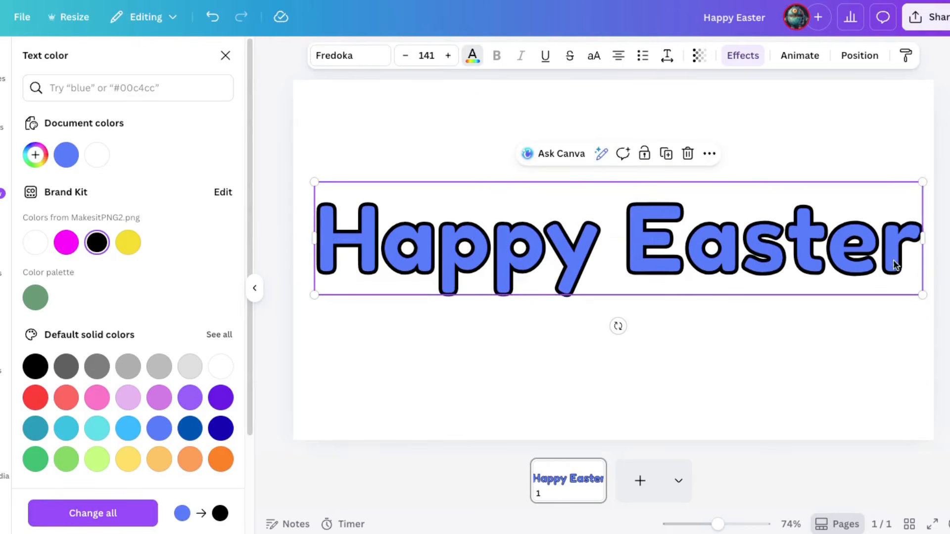
left_click_drag(459, 236, 460, 237)
left_click_drag(561, 245, 556, 245)
left_click(310, 151)
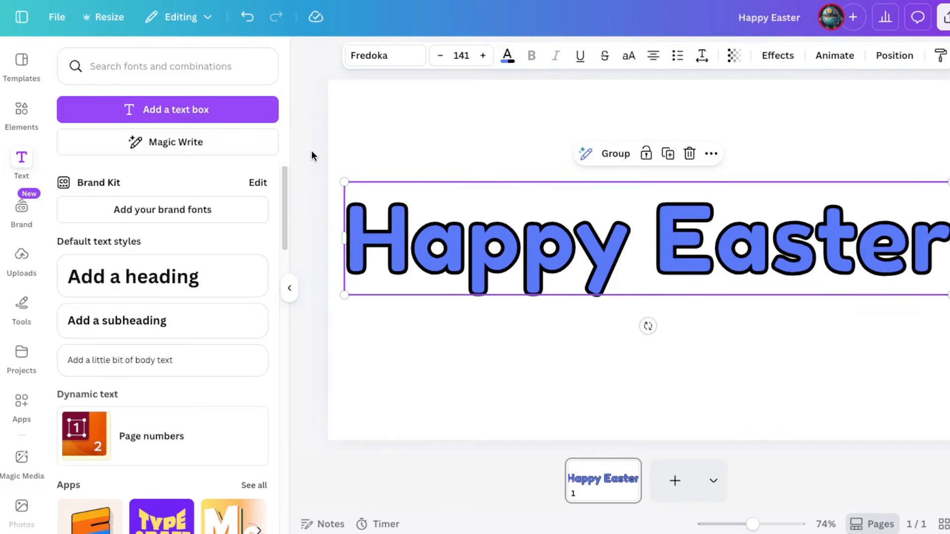
left_click(304, 150)
Search the elements for "ink in water", limit the results to videos, and browse for a suitable ink clip.
left_click(22, 109)
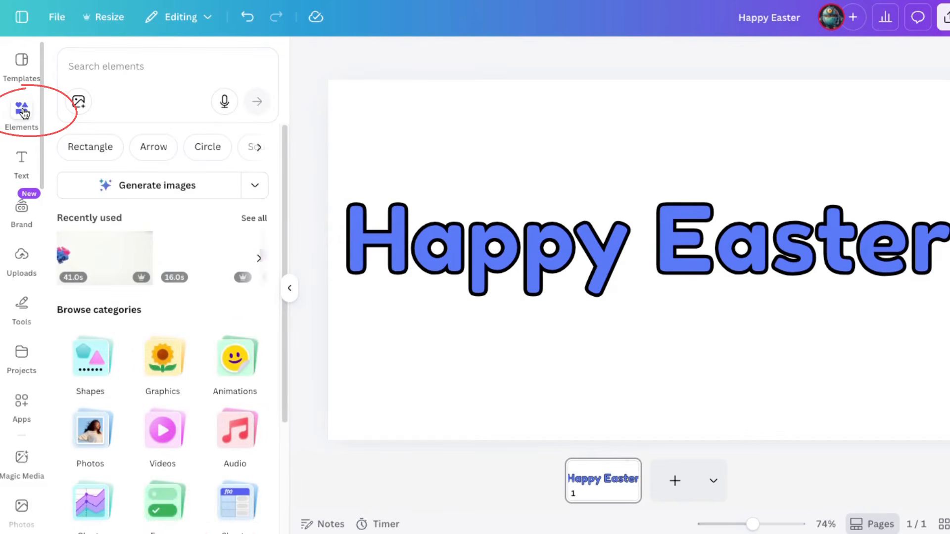
left_click(104, 68)
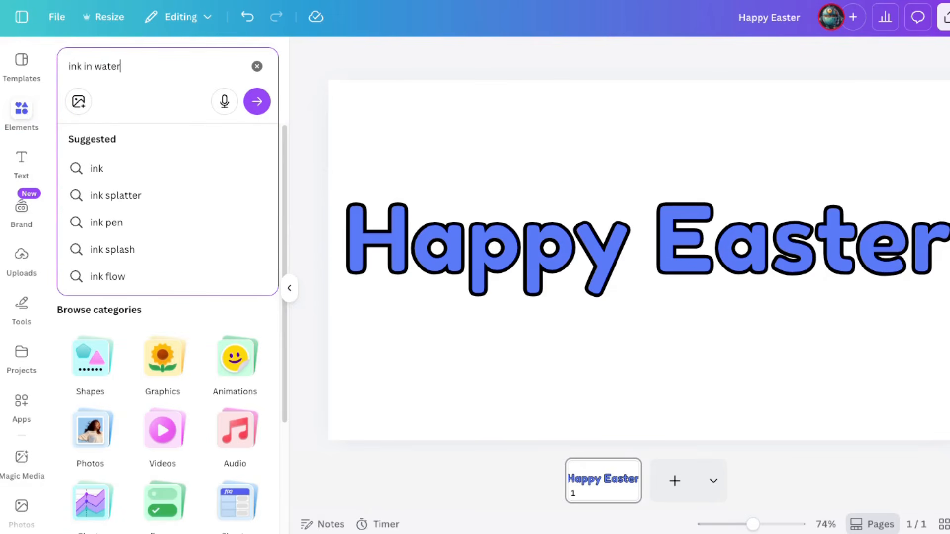
key("Return")
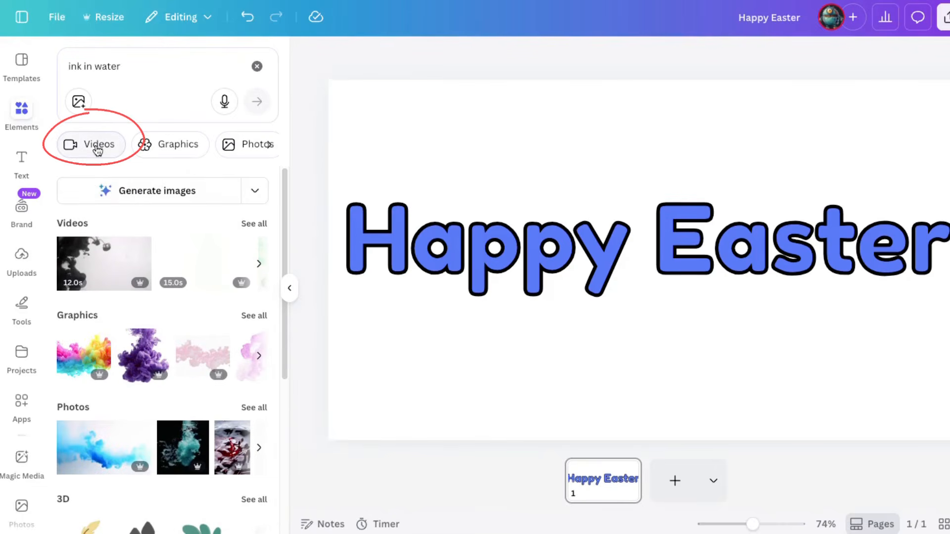
left_click(97, 148)
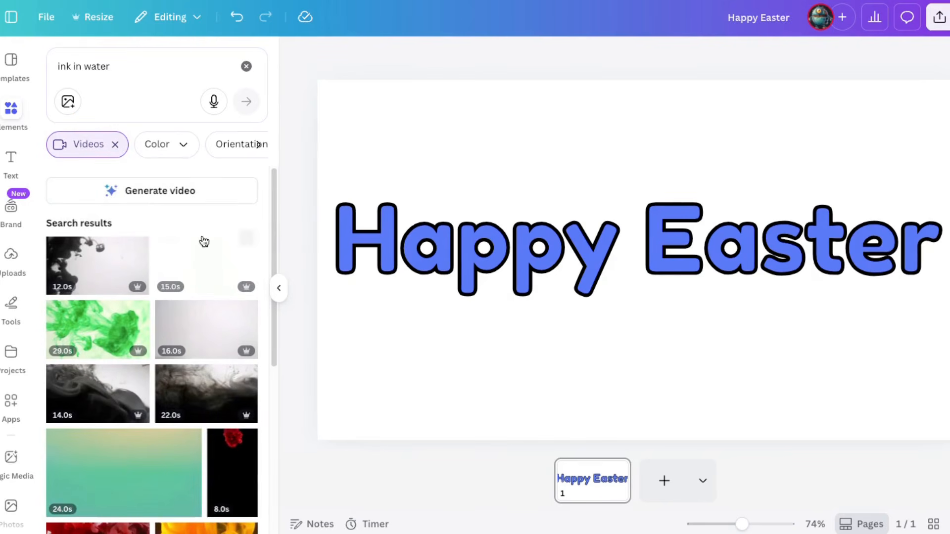
scroll(203, 348, "down", 6)
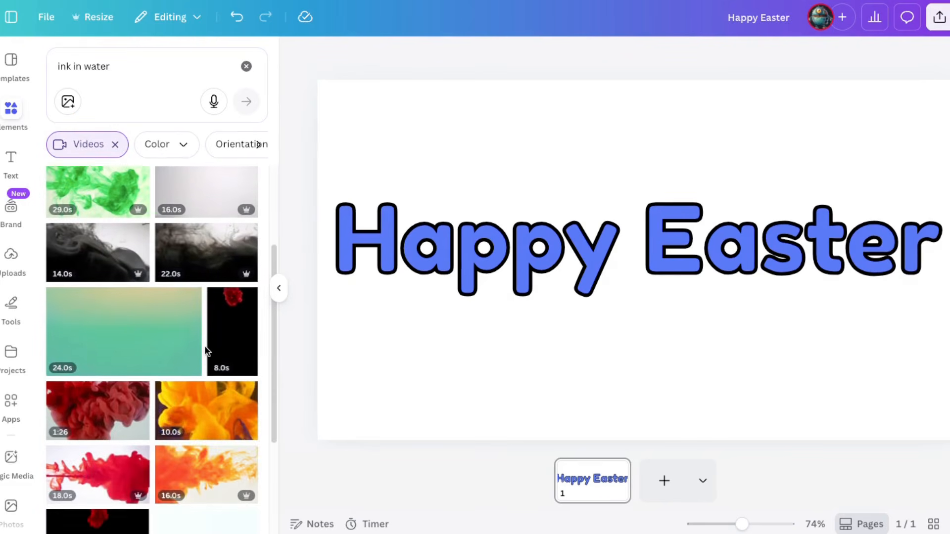
scroll(228, 357, "down", 3)
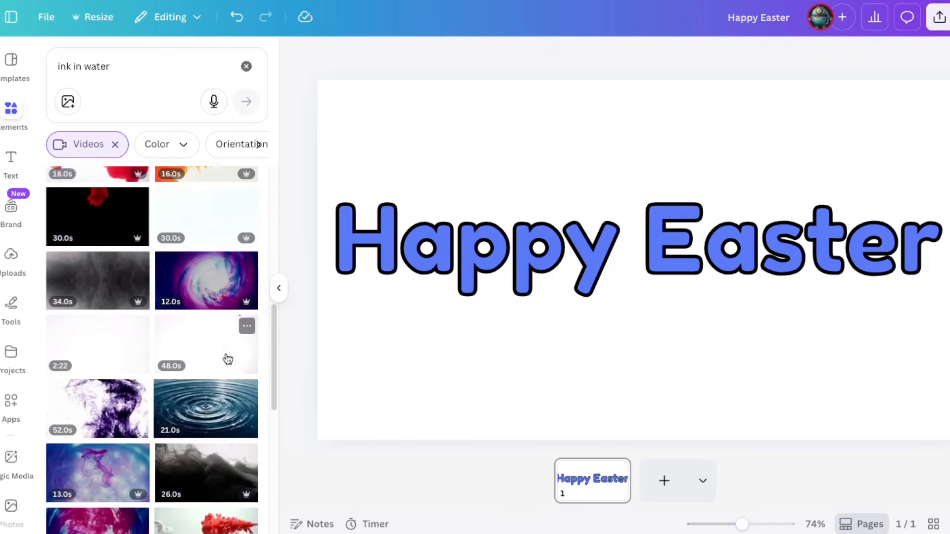
scroll(208, 386, "down", 5)
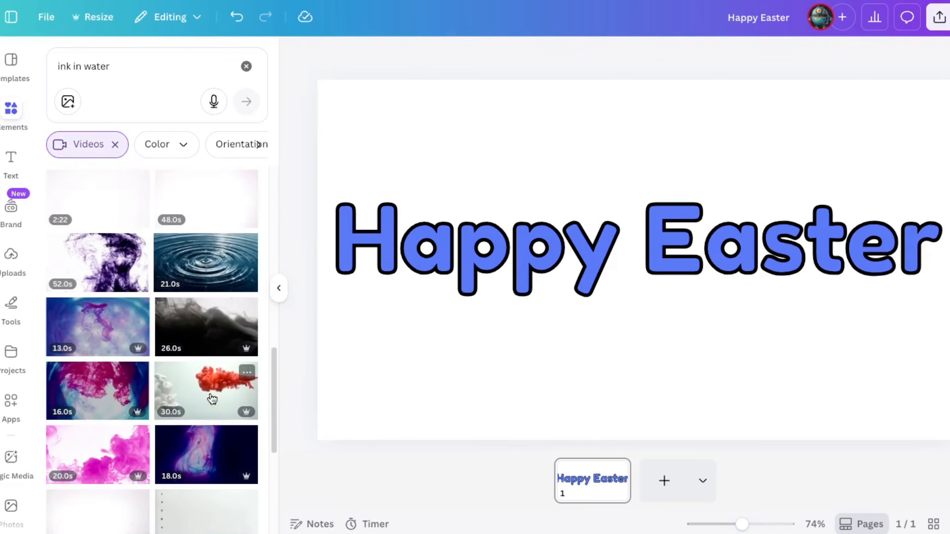
scroll(96, 357, "down", 2)
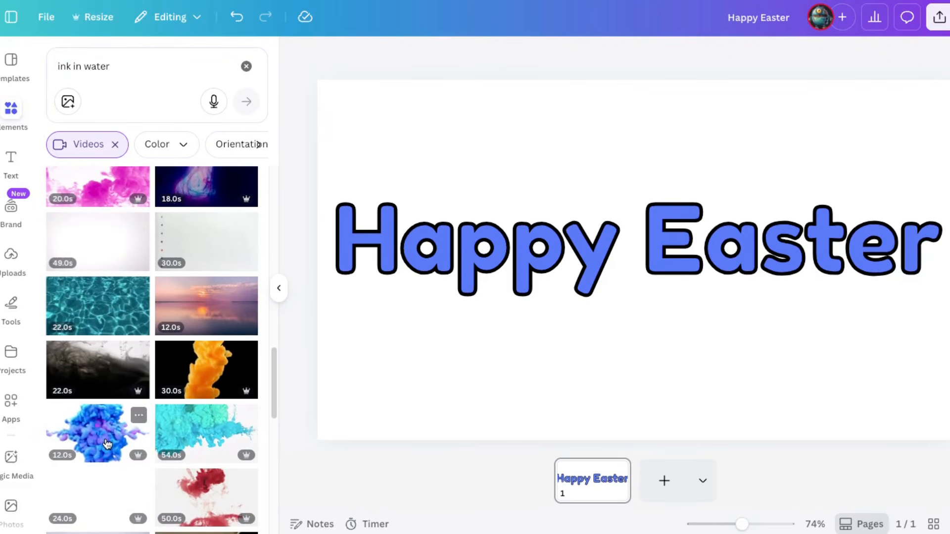
Recolour the solid "Happy Easter" text orange, moving the black outline aside and realigning it over the fill.
left_click_drag(421, 266, 415, 344)
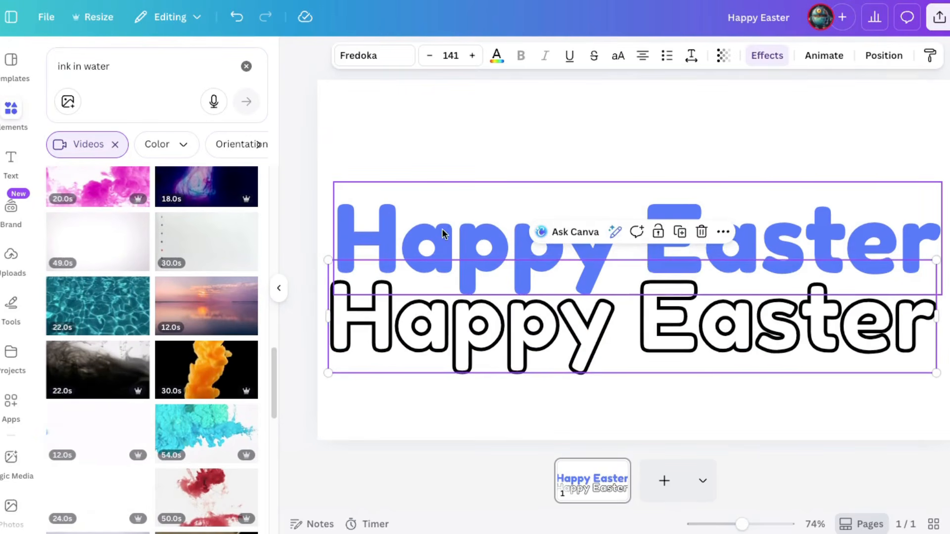
left_click(443, 229)
left_click(496, 56)
left_click(245, 460)
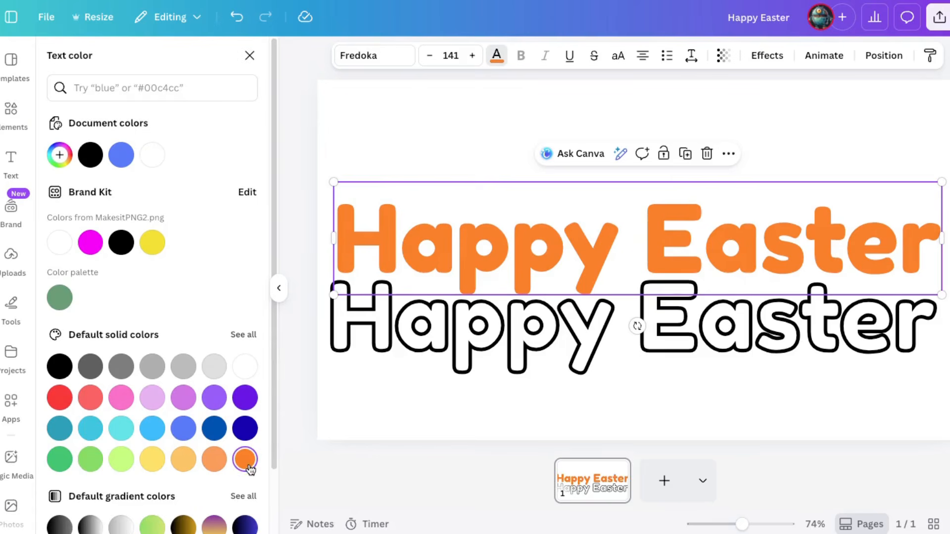
left_click_drag(427, 342, 431, 263)
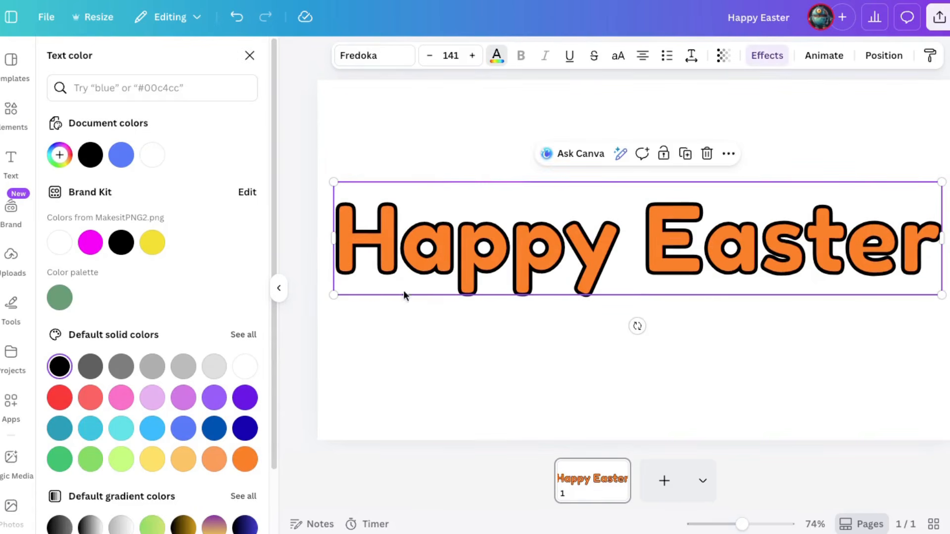
Add the 12-second blue and purple ink video scaled to cover the full page, and remove its background.
left_click(250, 55)
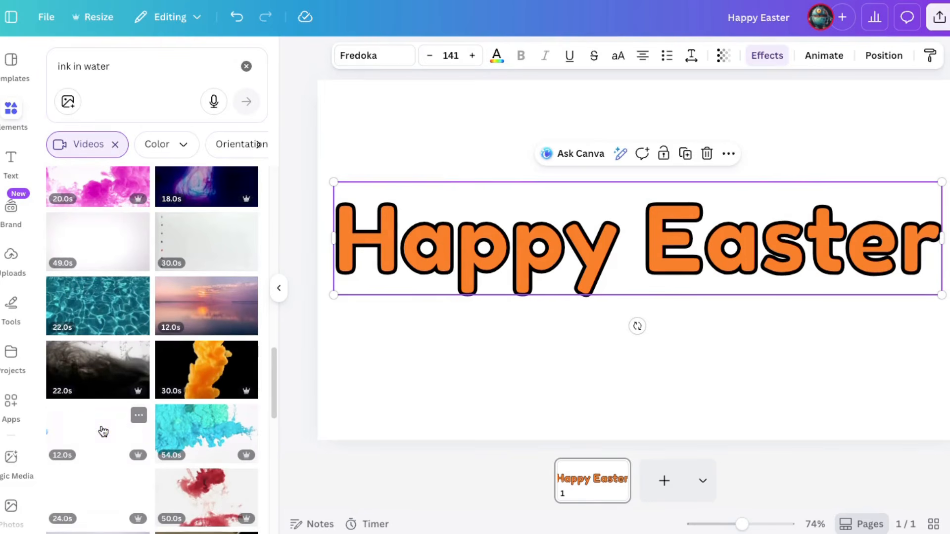
mouse_move(89, 428)
left_mouse_down()
mouse_move(383, 378)
mouse_move(371, 137)
mouse_move(356, 138)
left_mouse_up()
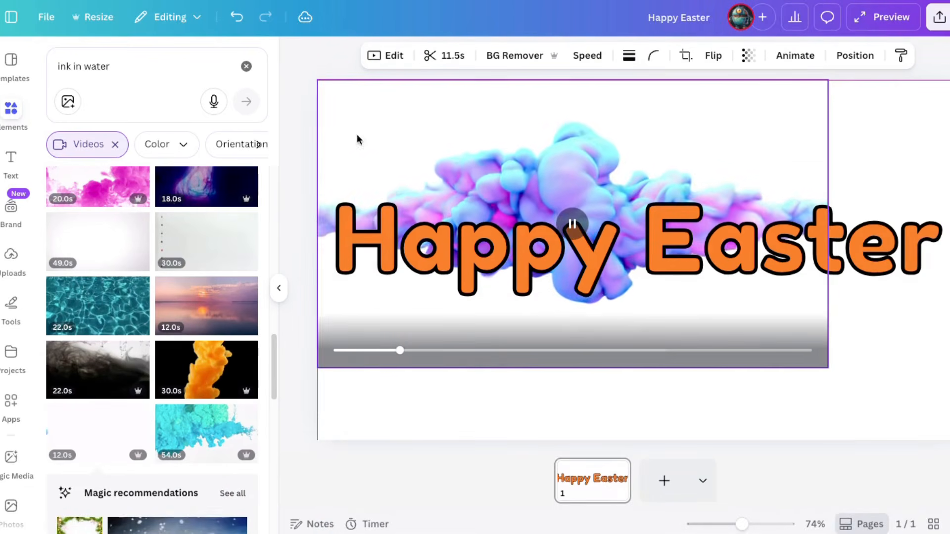
left_click_drag(826, 367, 936, 472)
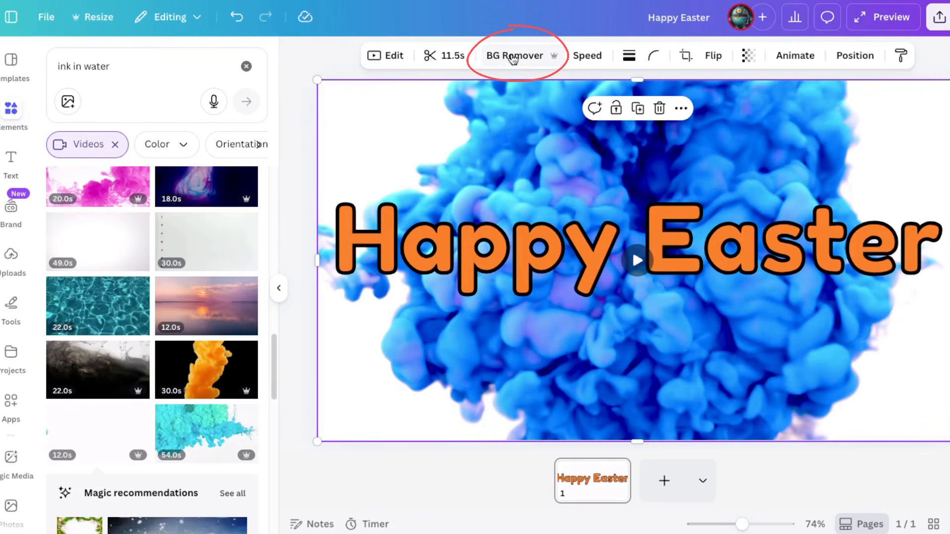
left_click(513, 57)
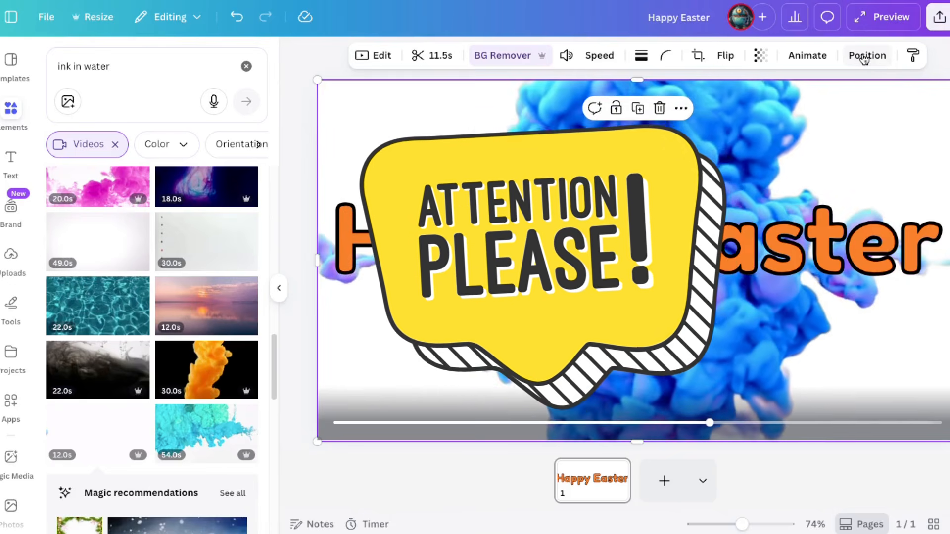
Move the ink video layer above the orange text and below the black hollow outline text.
left_click(863, 58)
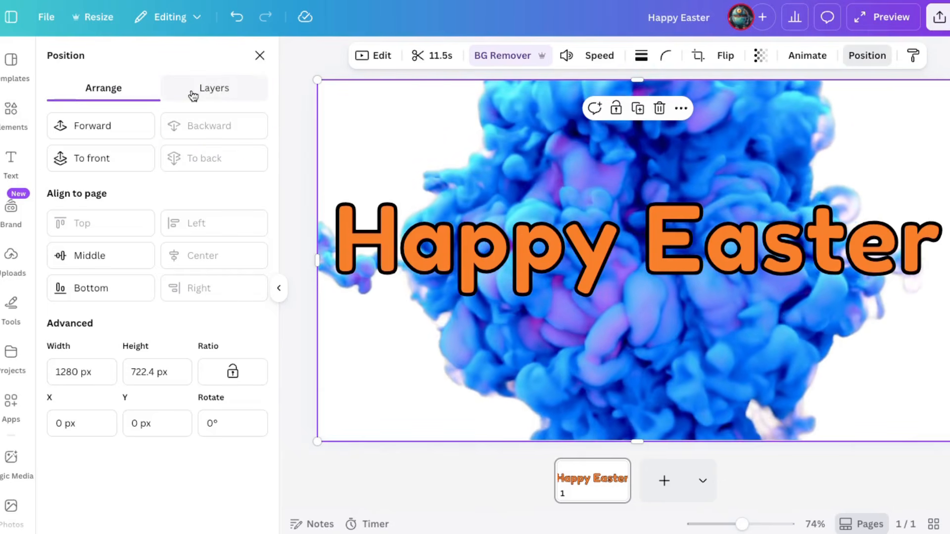
left_click(221, 93)
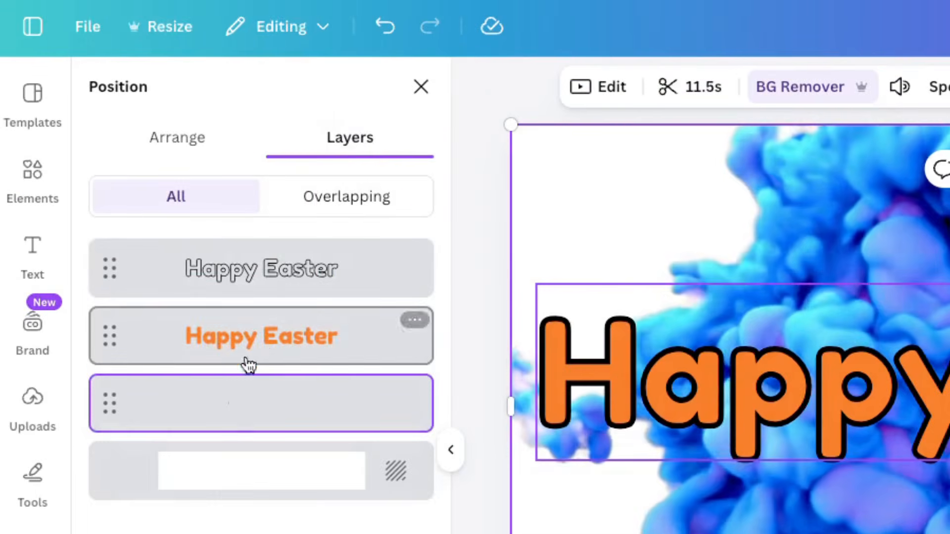
left_click_drag(233, 416, 263, 346)
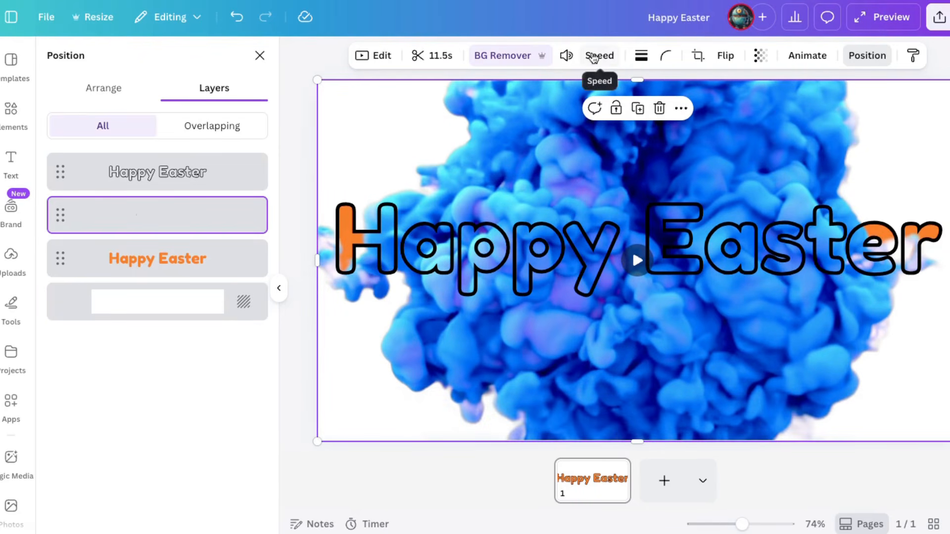
Set the ink video's playback speed to 2 and preview the clip.
left_click(599, 56)
left_click_drag(567, 111, 674, 125)
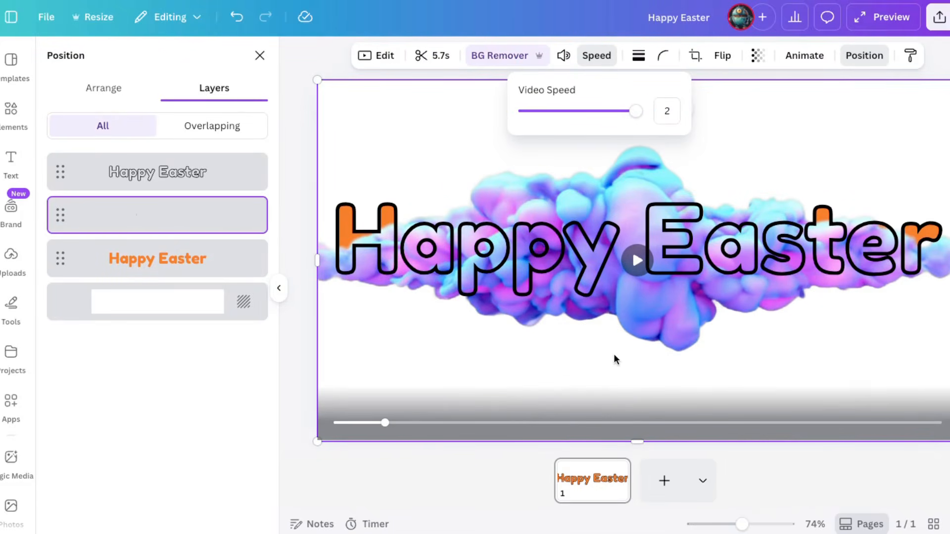
left_click(602, 394)
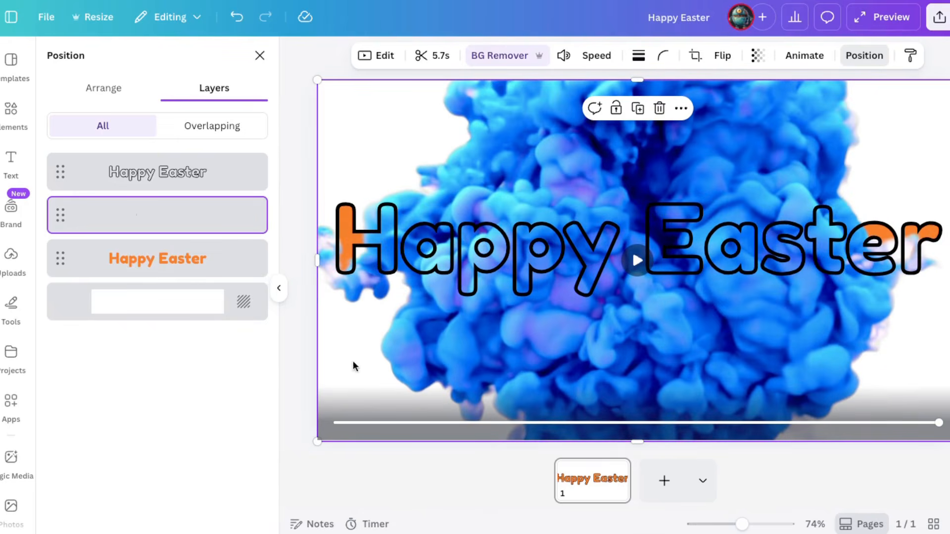
Replace the blue and purple ink video with the 20-second blue ink video, scaled to cover the full page.
left_click(334, 479)
scroll(180, 341, "down", 10)
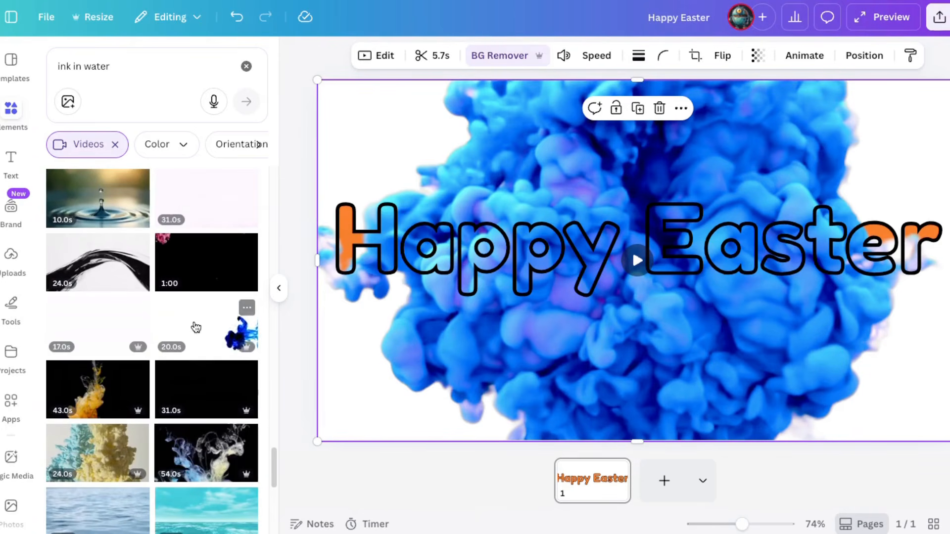
key("Delete")
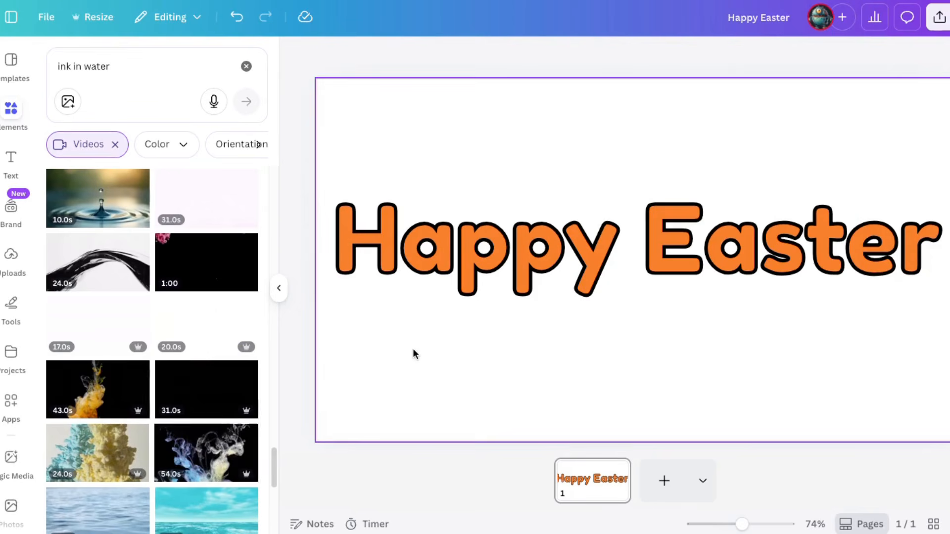
left_click(201, 329)
left_click_drag(400, 330, 370, 128)
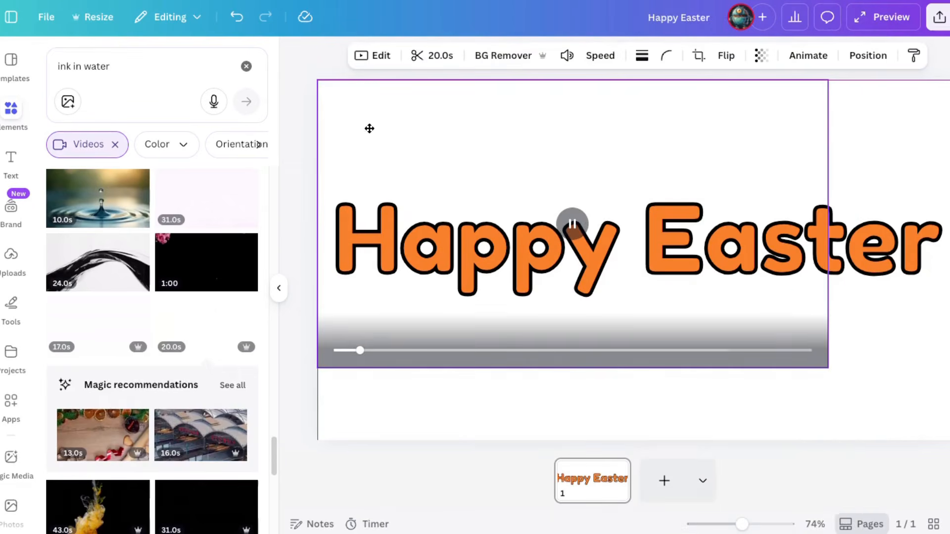
left_click_drag(827, 368, 949, 442)
Move the blue ink video layer between the black outline and the orange text, and remove its background.
left_click(869, 56)
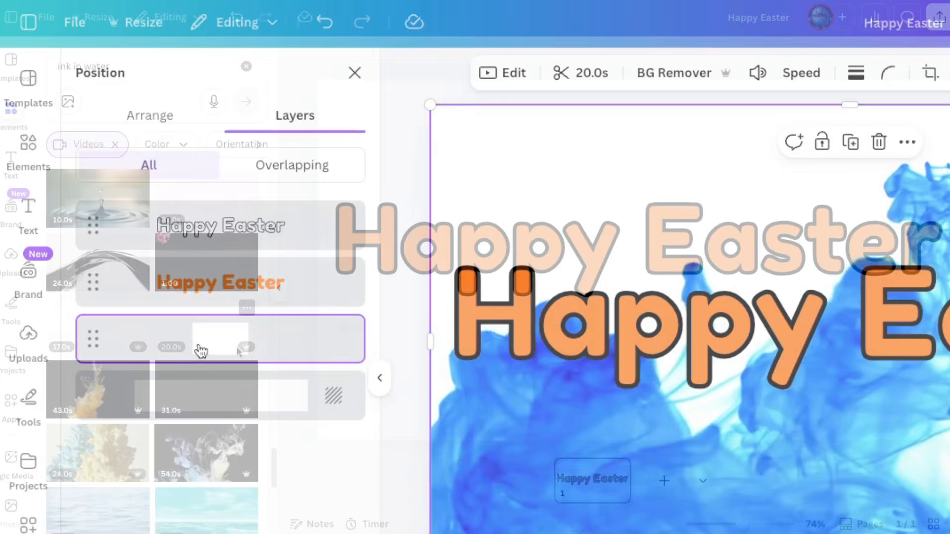
left_click_drag(201, 351, 197, 299)
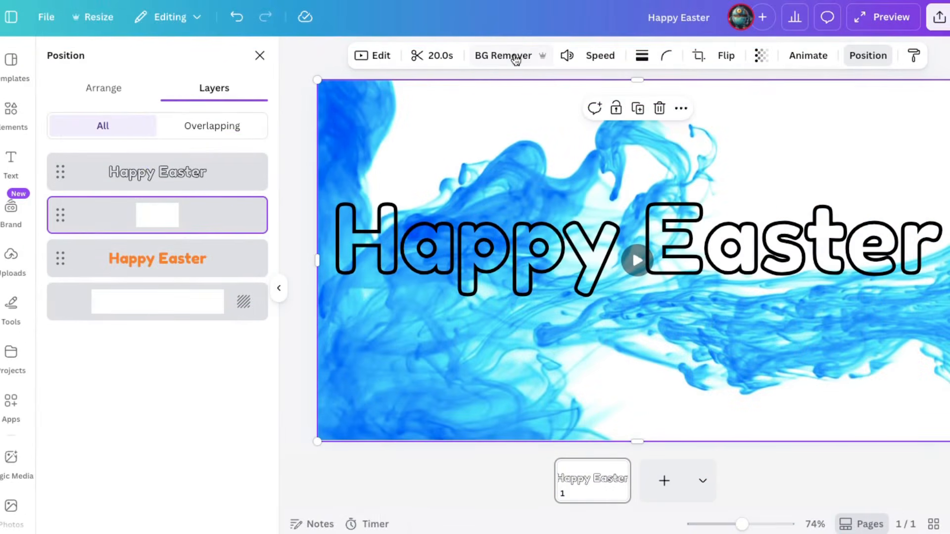
left_click(515, 57)
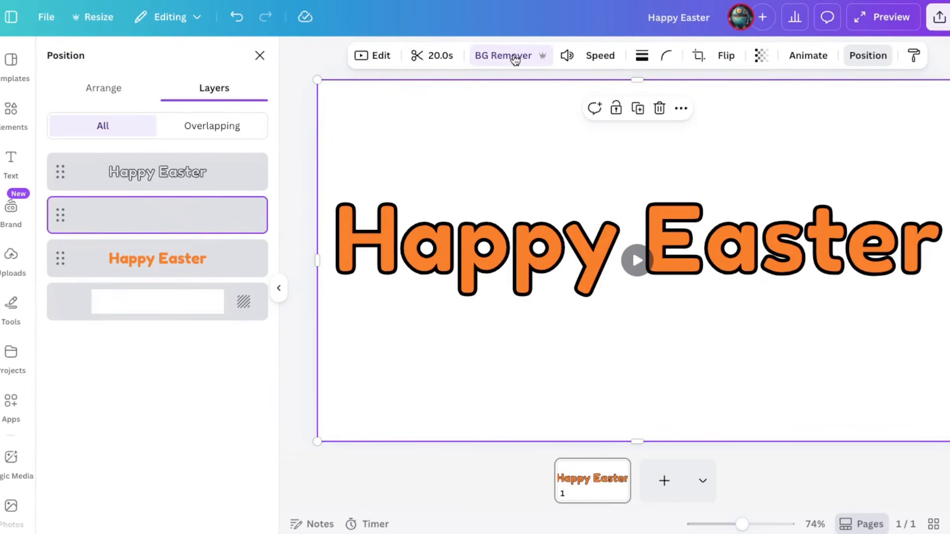